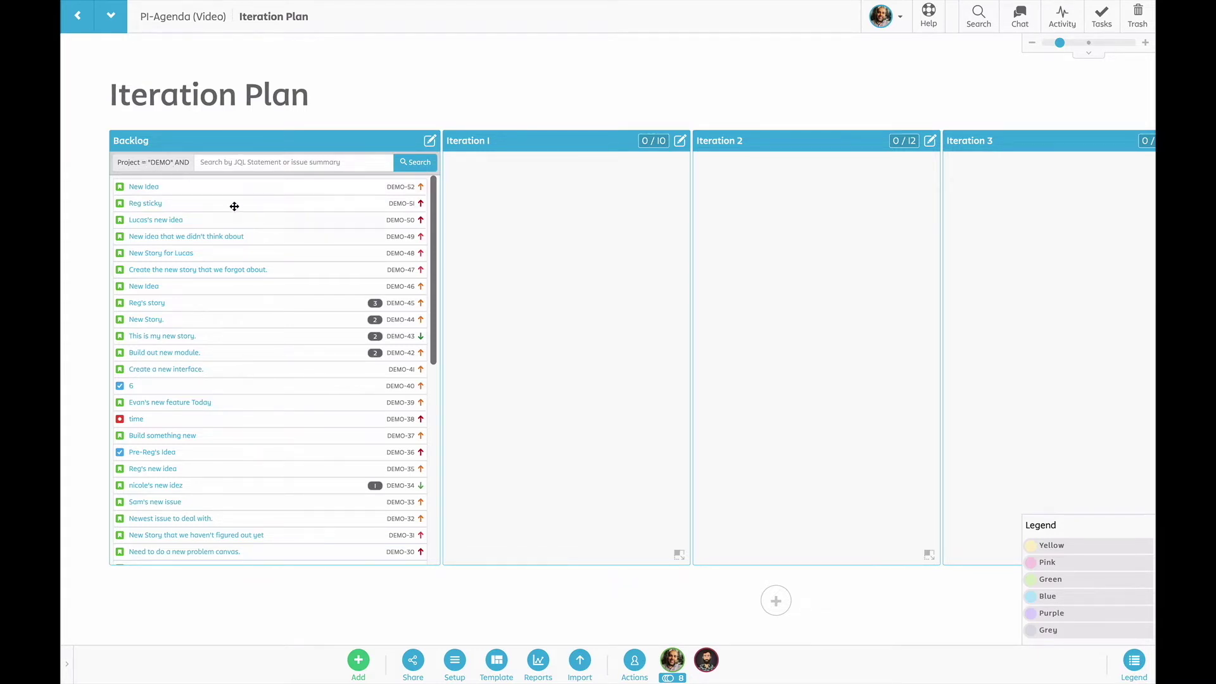
- Drop a backlog search, then add PPTX Report, DOCX Report, Create a new Storm and Edit selected Sticky Note to Iteration 1
left_click(214, 162)
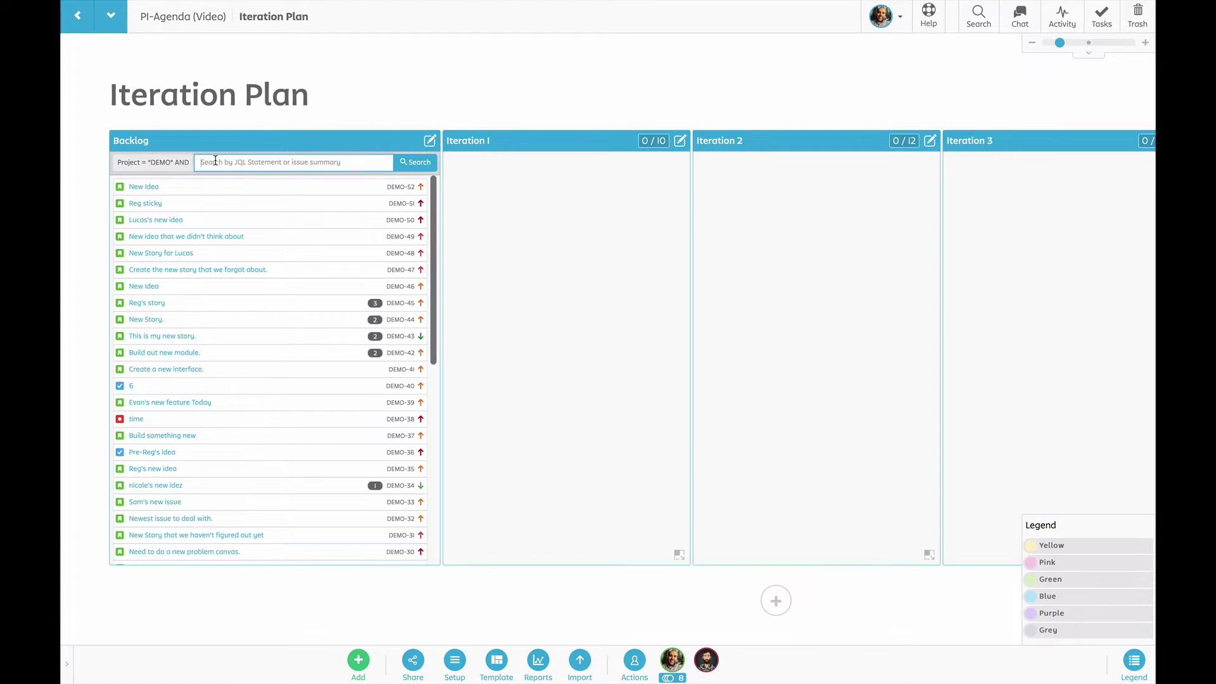
left_click(301, 252)
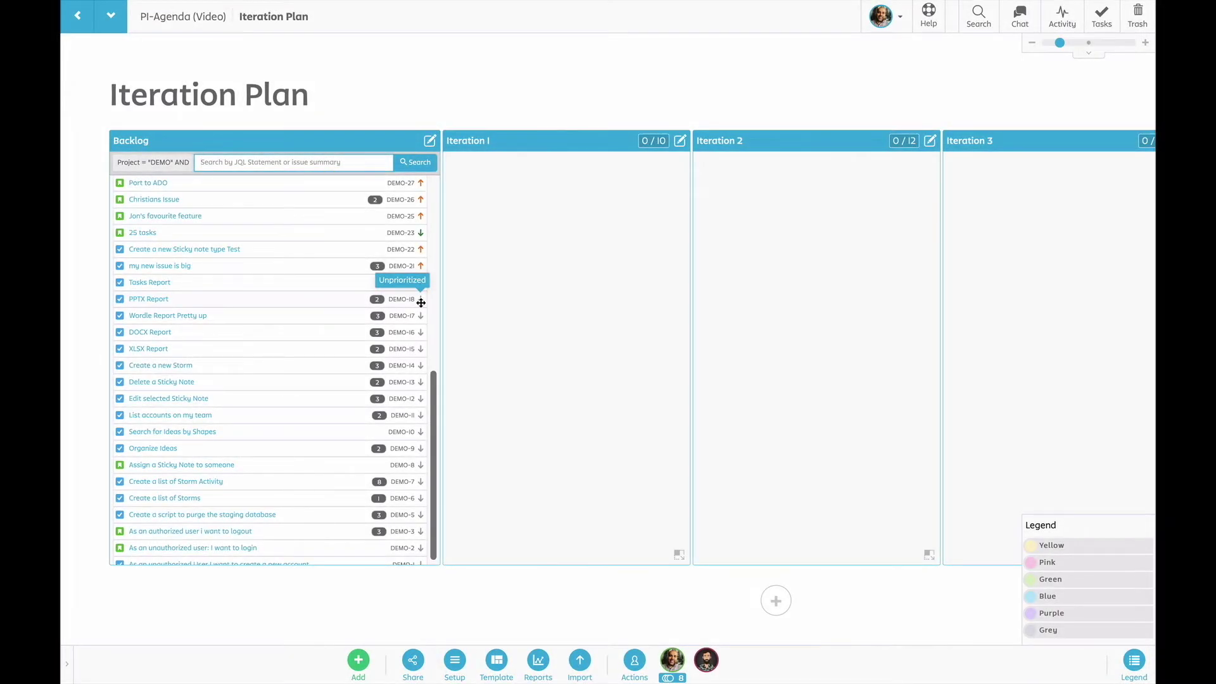
left_click(238, 300)
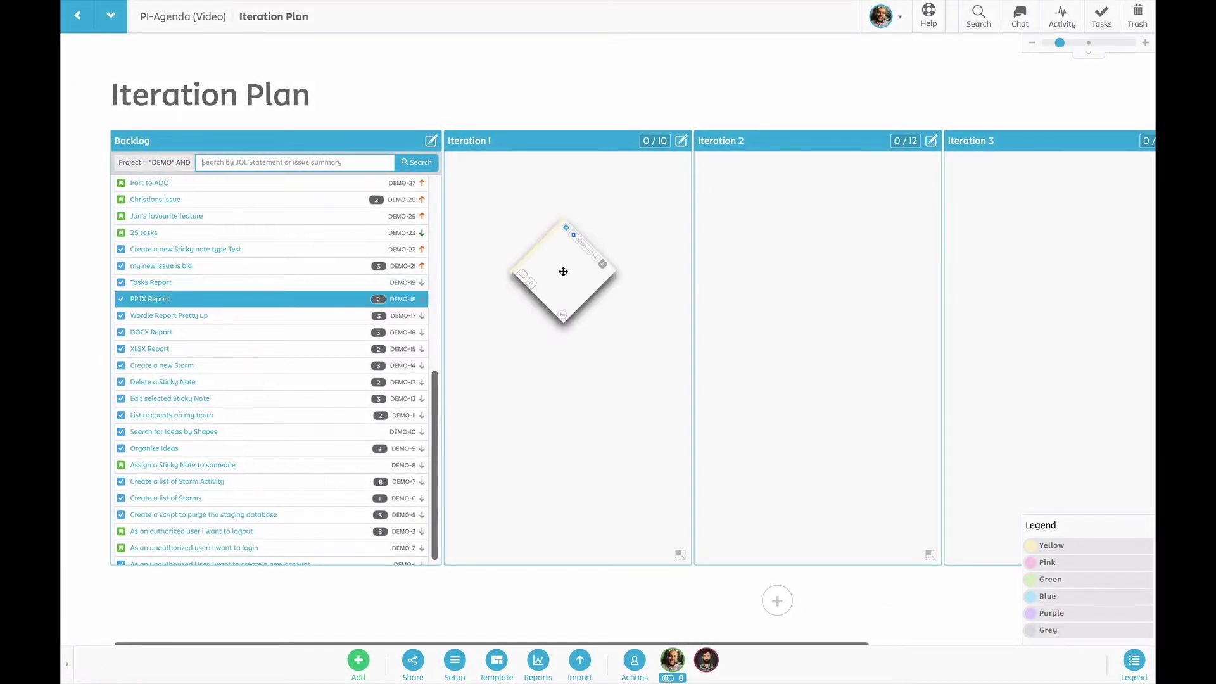
left_click(276, 334)
left_click(313, 367)
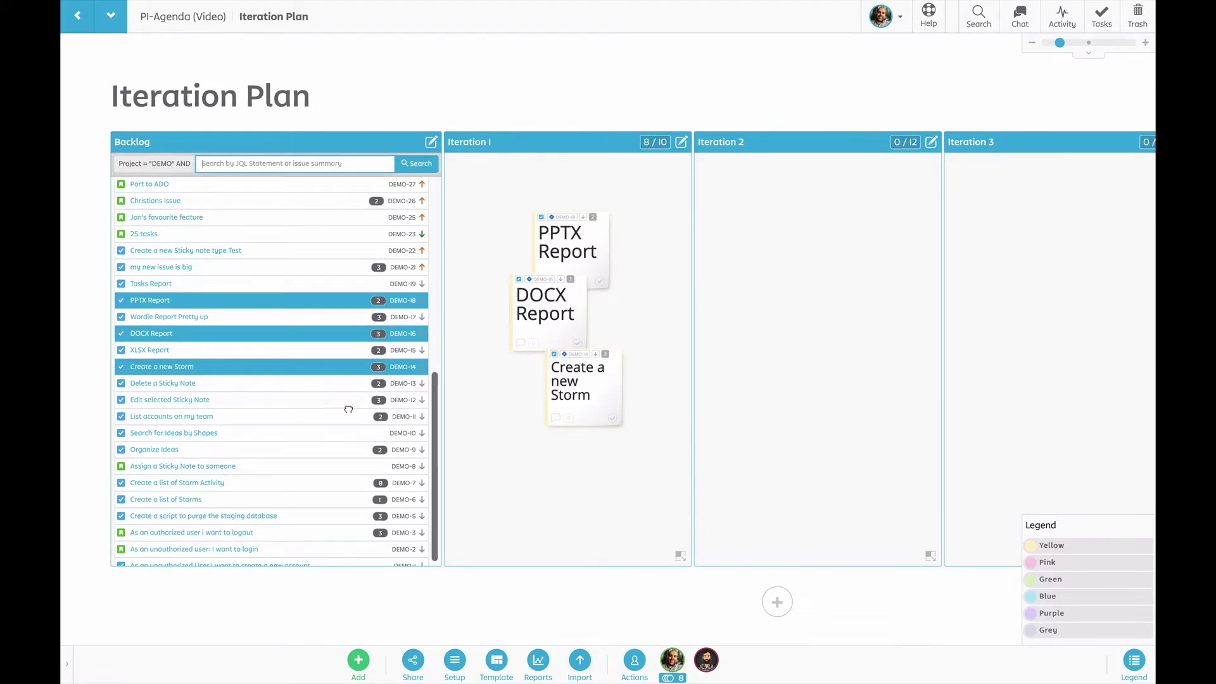
left_click_drag(348, 403, 501, 402)
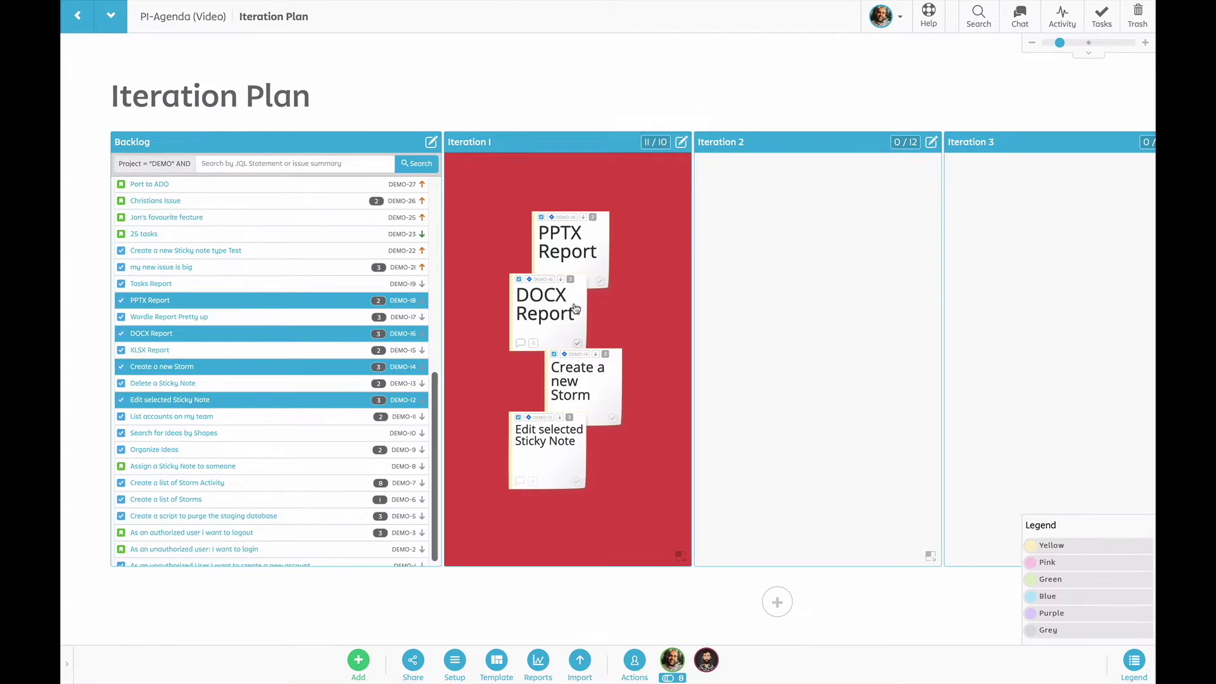
scroll(575, 308, "up", 1)
scroll(565, 290, "up", 1)
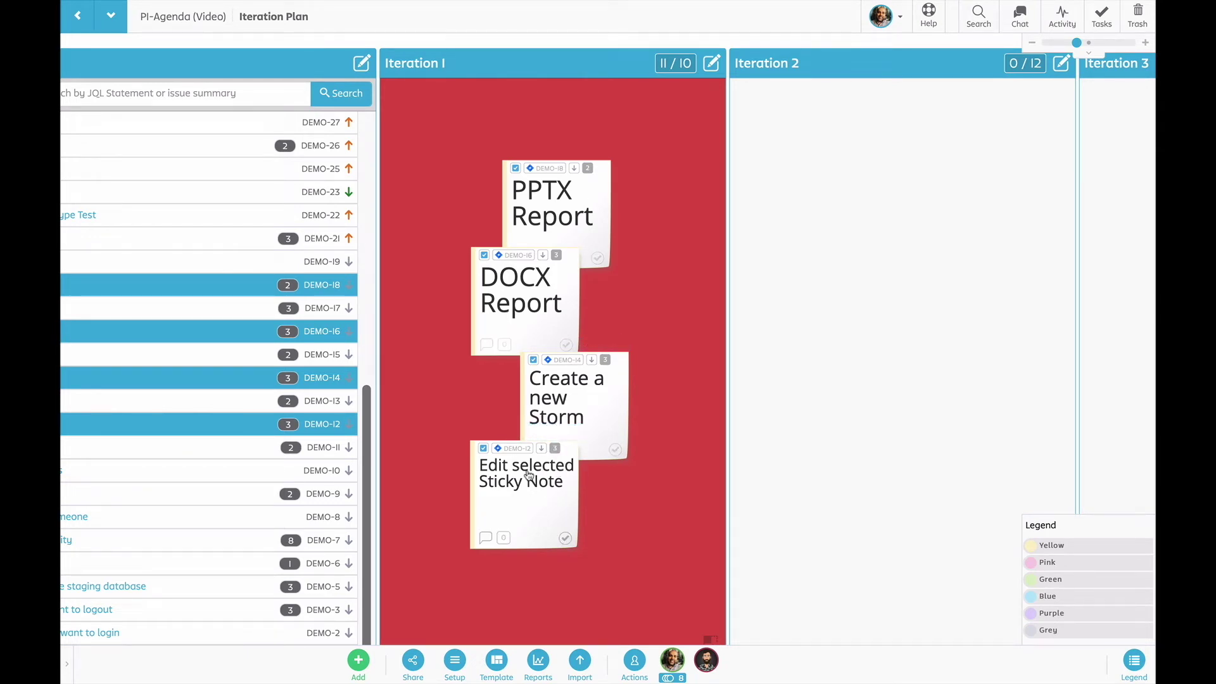
- Shift Edit selected Sticky Note to Iteration 2 and add DEMO-11 List accounts on my team to Iteration 1
mouse_move(516, 513)
left_mouse_down()
mouse_move(732, 323)
mouse_move(773, 187)
mouse_move(801, 183)
left_mouse_up()
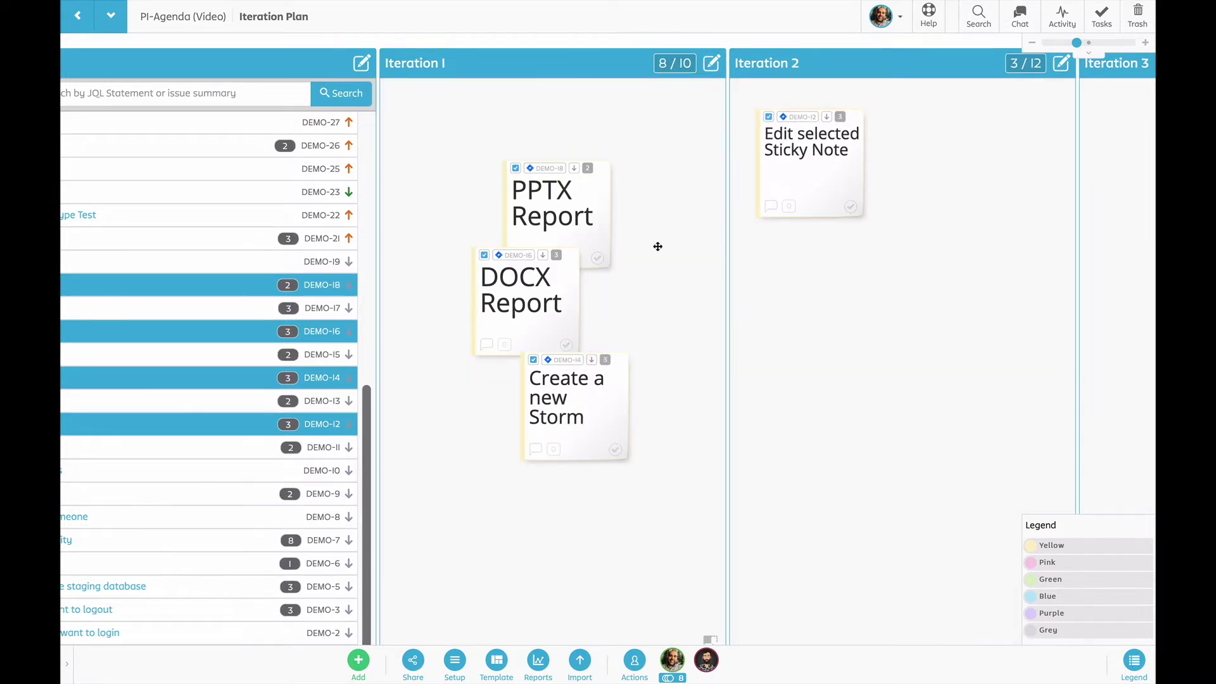
left_click_drag(225, 450, 459, 439)
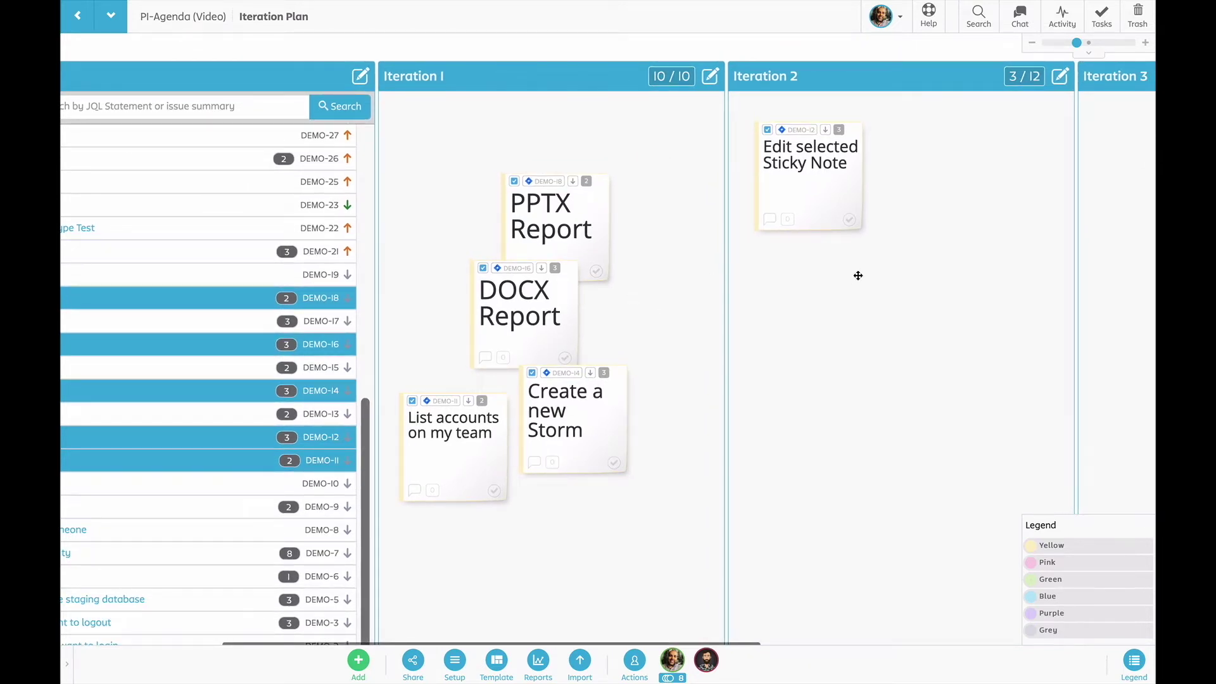
scroll(843, 283, "right", 2)
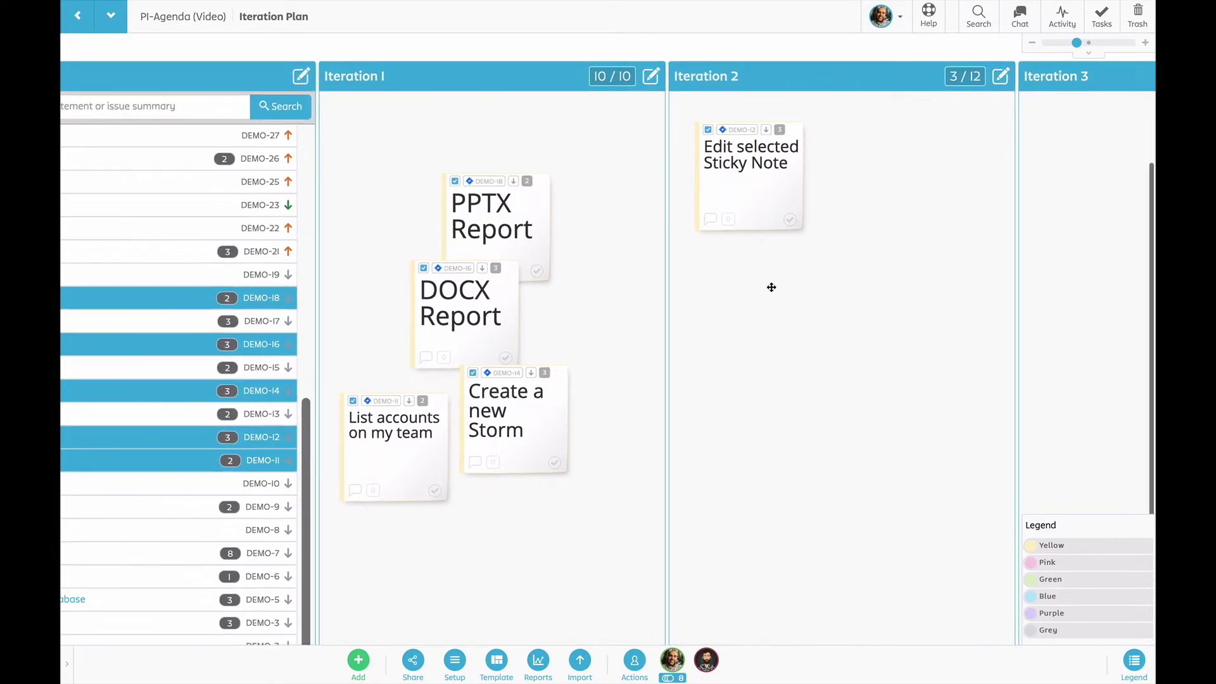
- Review Iteration 1's sprint type and capacity unchanged, then shift Create a new Storm to Iteration 2
left_click(652, 76)
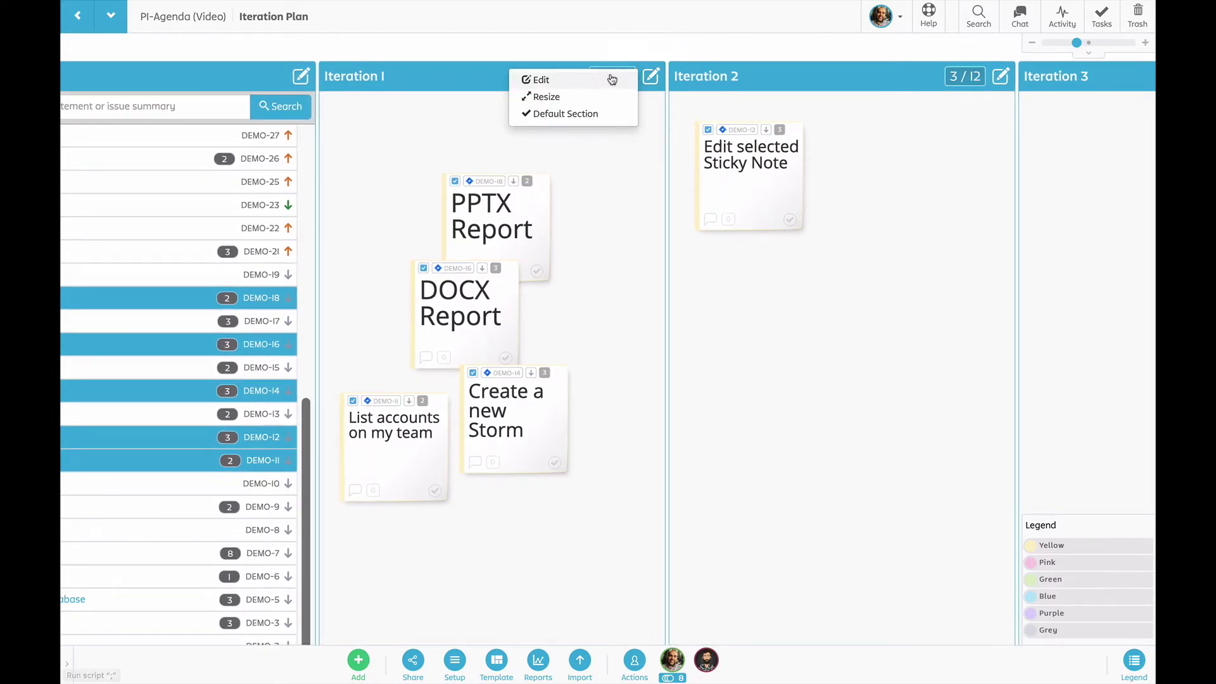
left_click(603, 80)
left_click(522, 98)
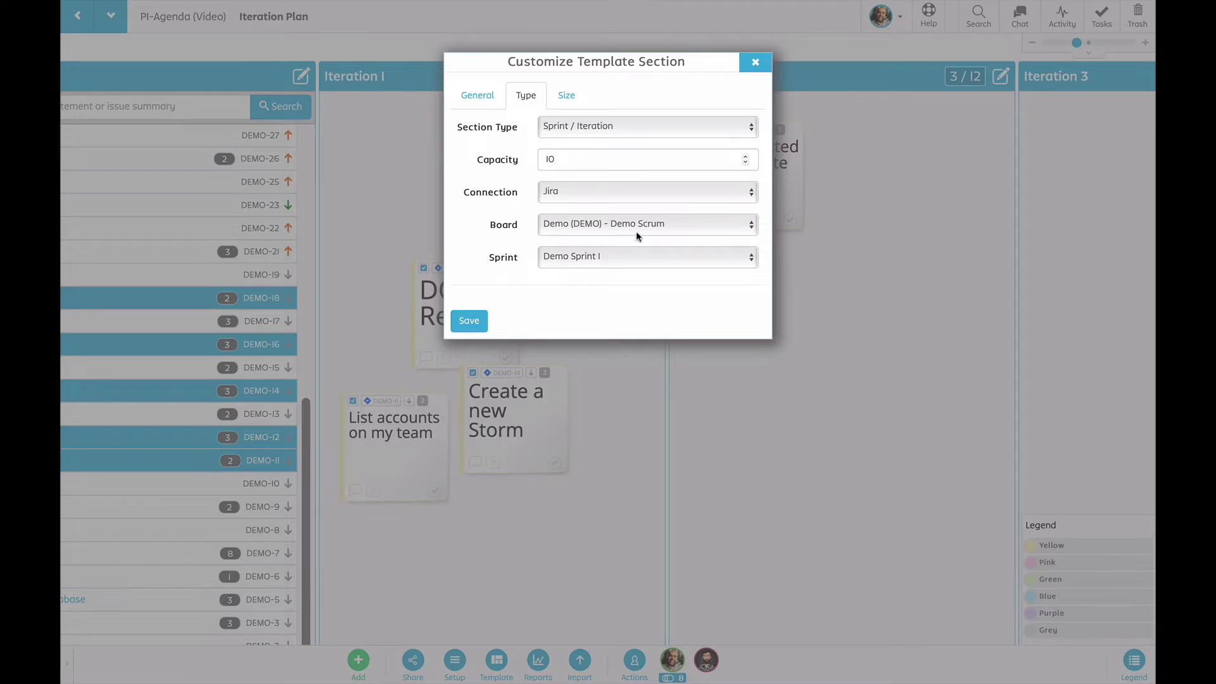
left_click(763, 68)
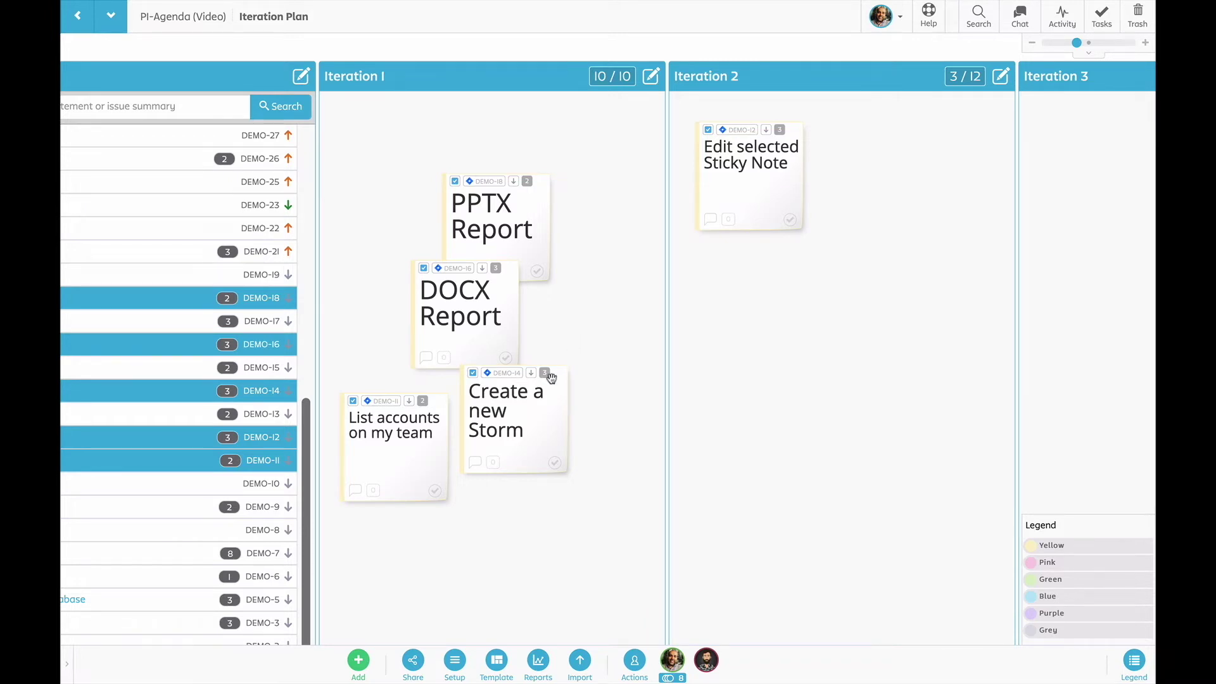
left_click_drag(538, 413, 782, 332)
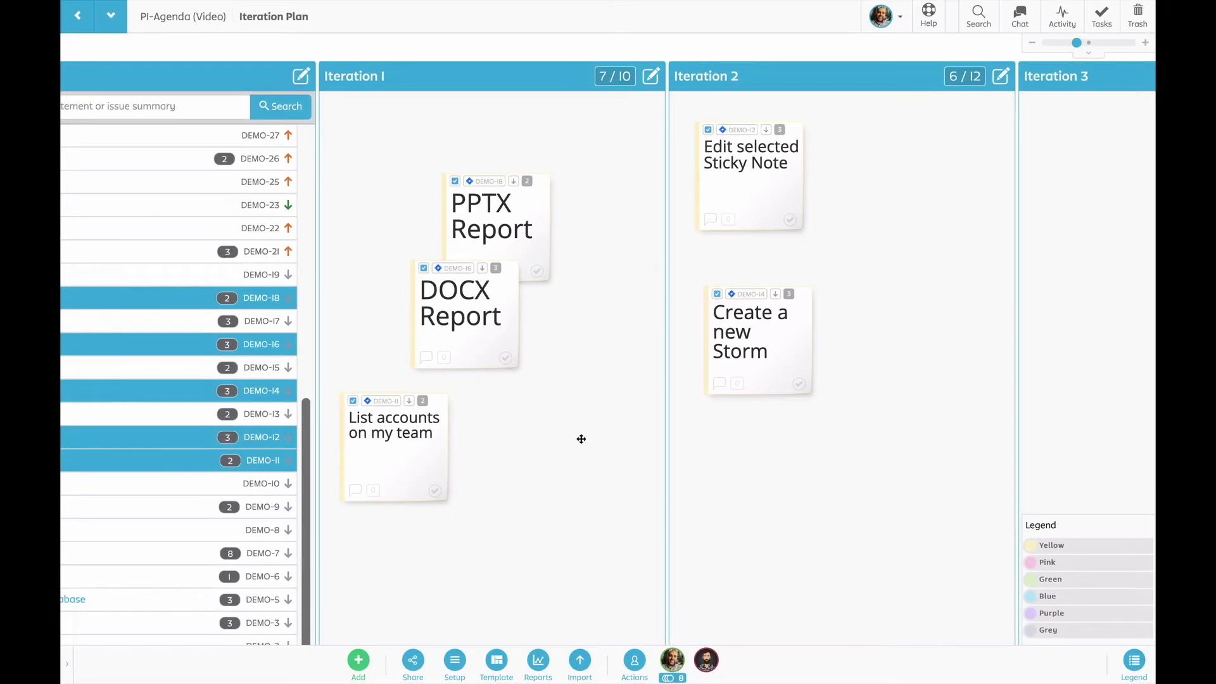
- Place a sticky reading 'This is my new great idea' in Iteration 1 and show its options
double_click(580, 438)
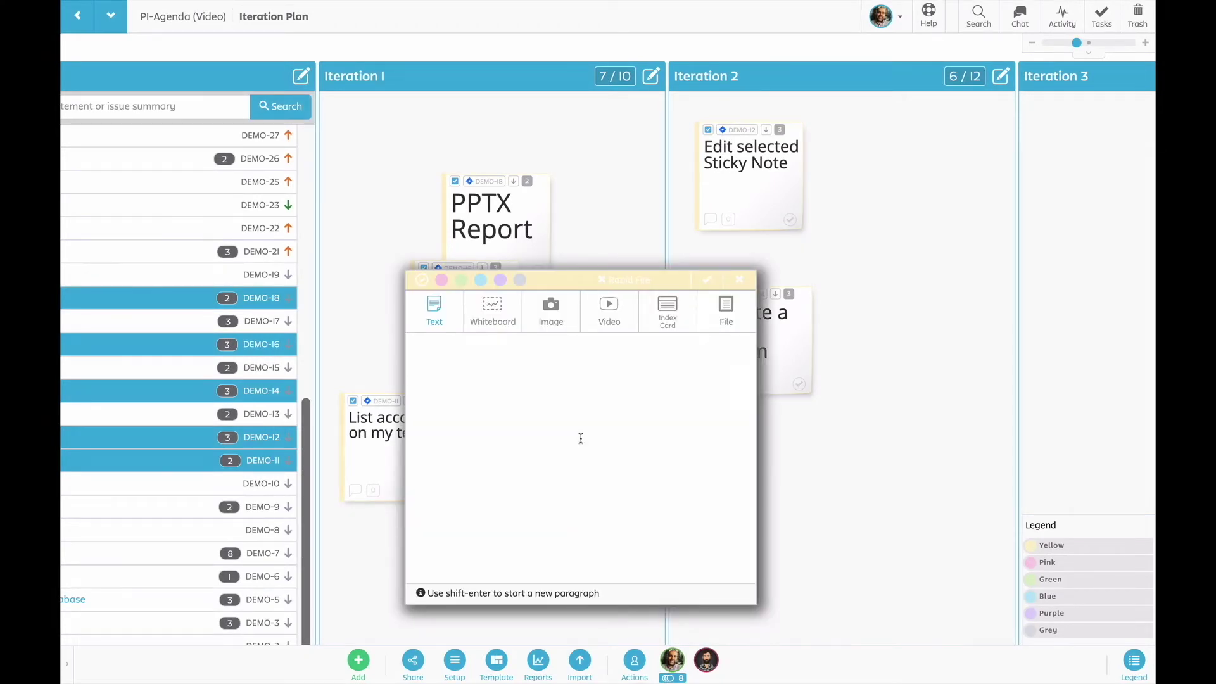
type("This is ")
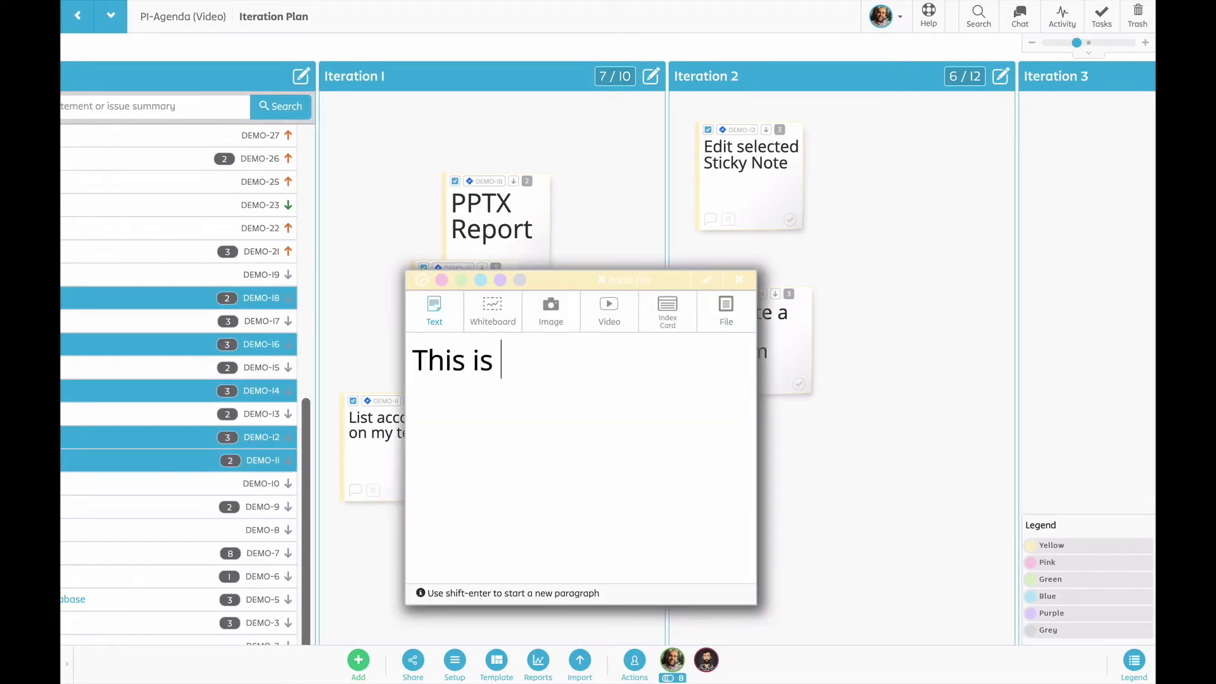
type("my new great idea")
key("Return")
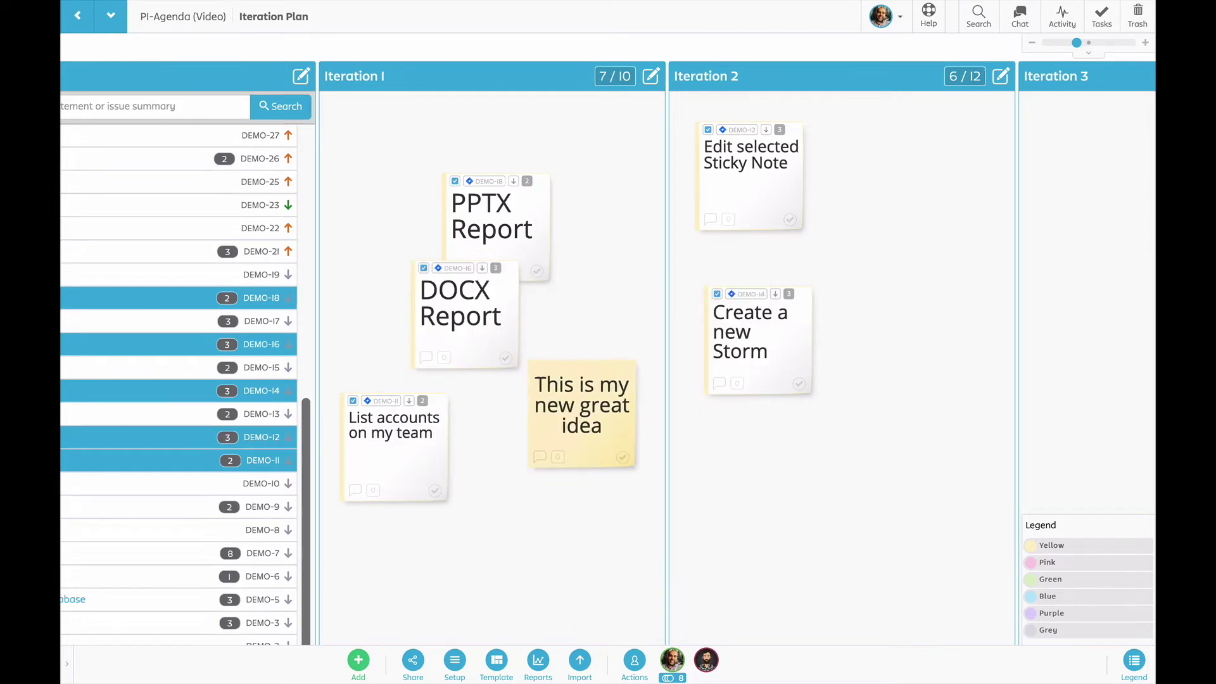
right_click(596, 433)
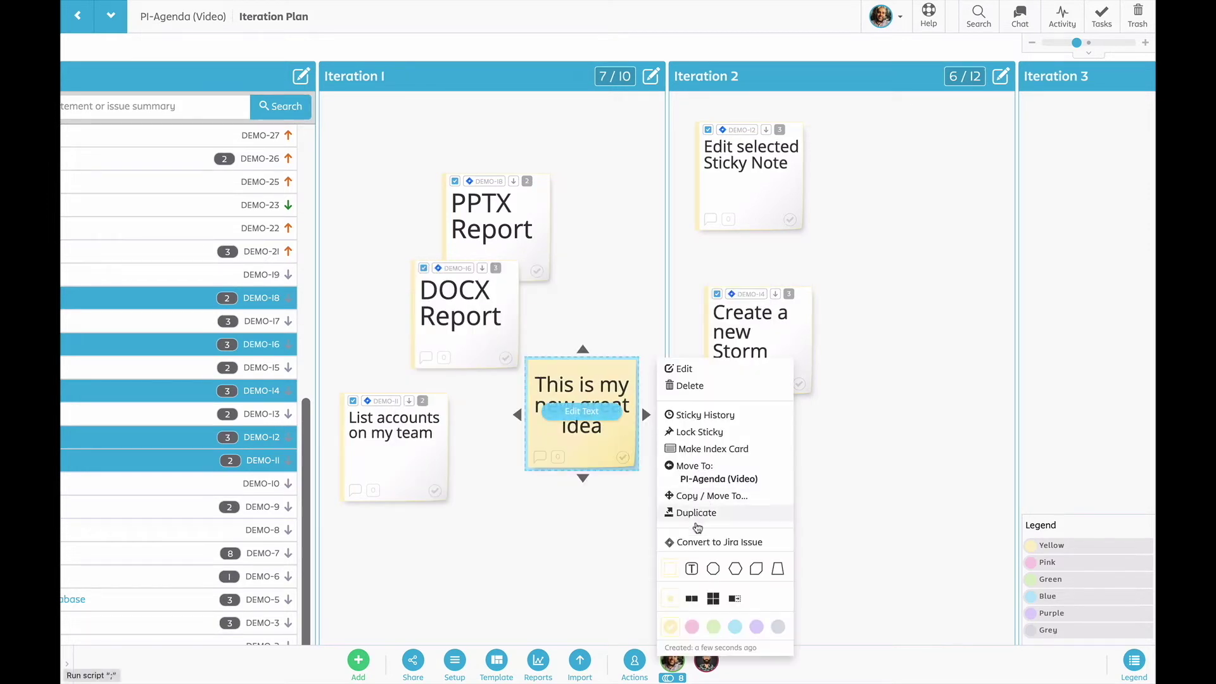
- Convert the new idea sticky into Jira Story DEMO-53 in the Demo project
left_click(690, 543)
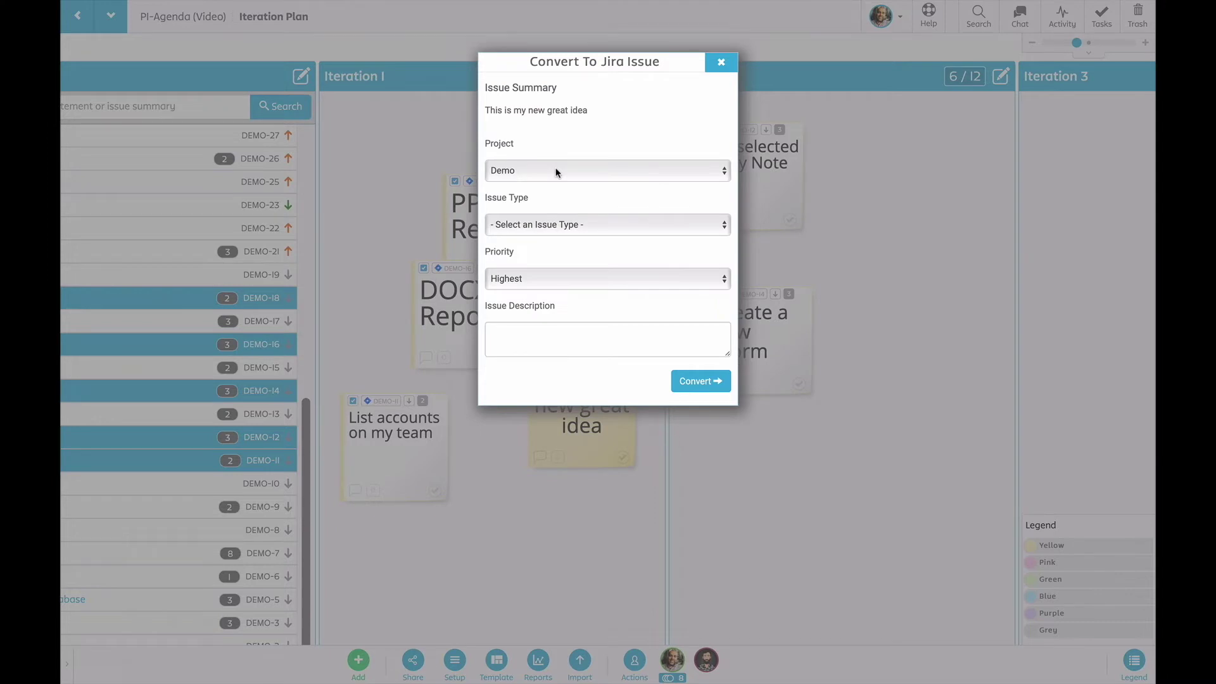
left_click(556, 225)
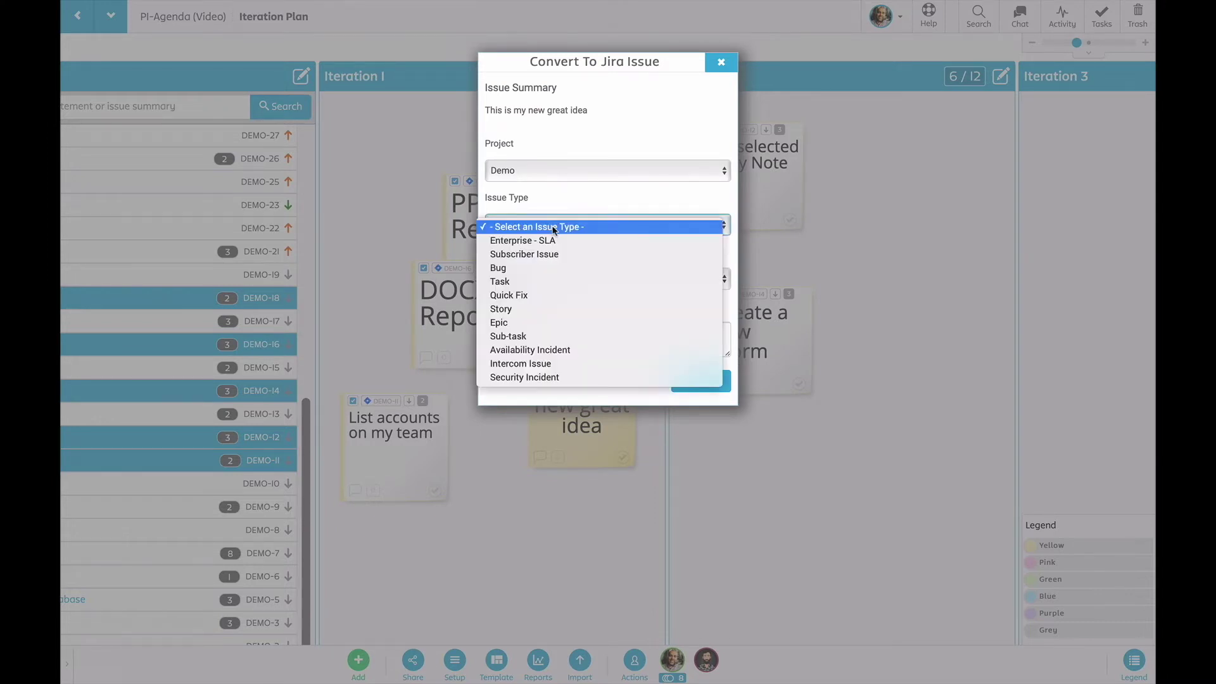
left_click(539, 303)
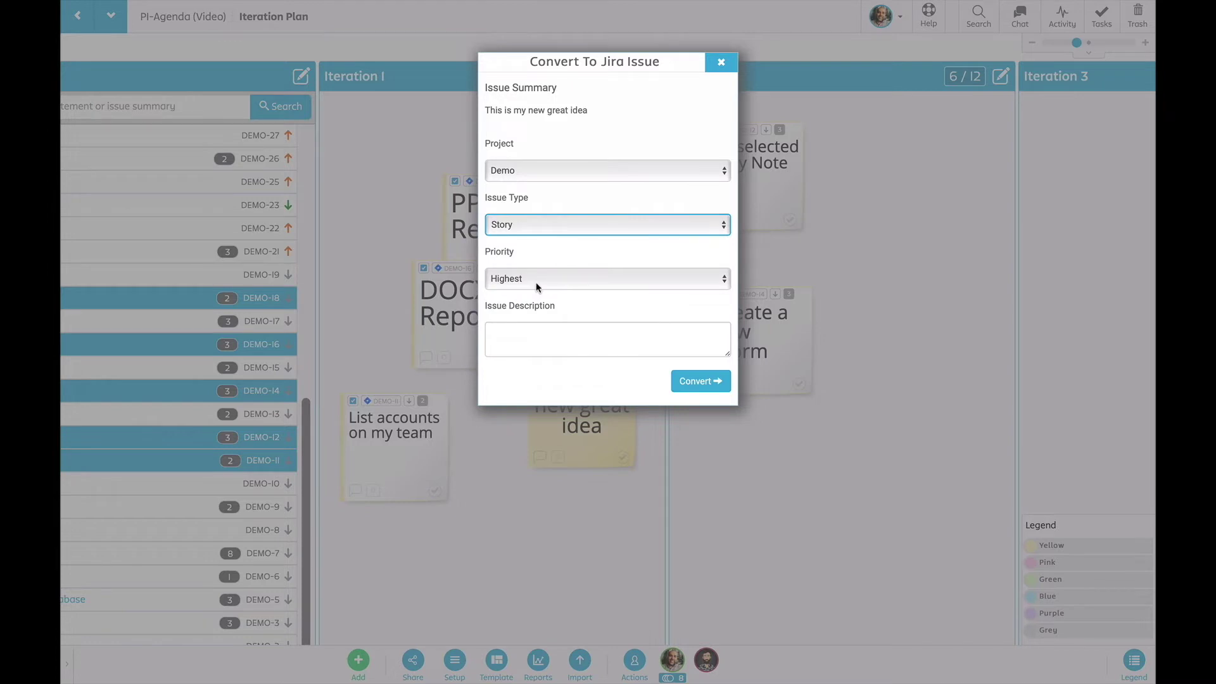
left_click(693, 381)
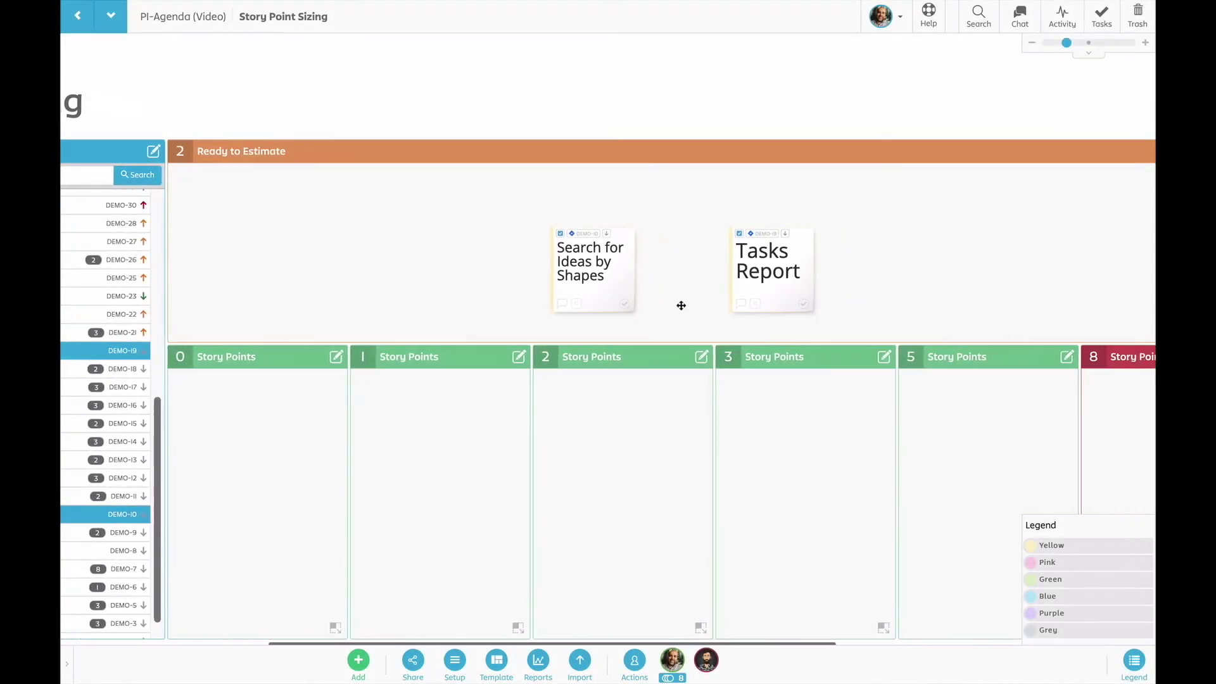
scroll(609, 256, "up", 2)
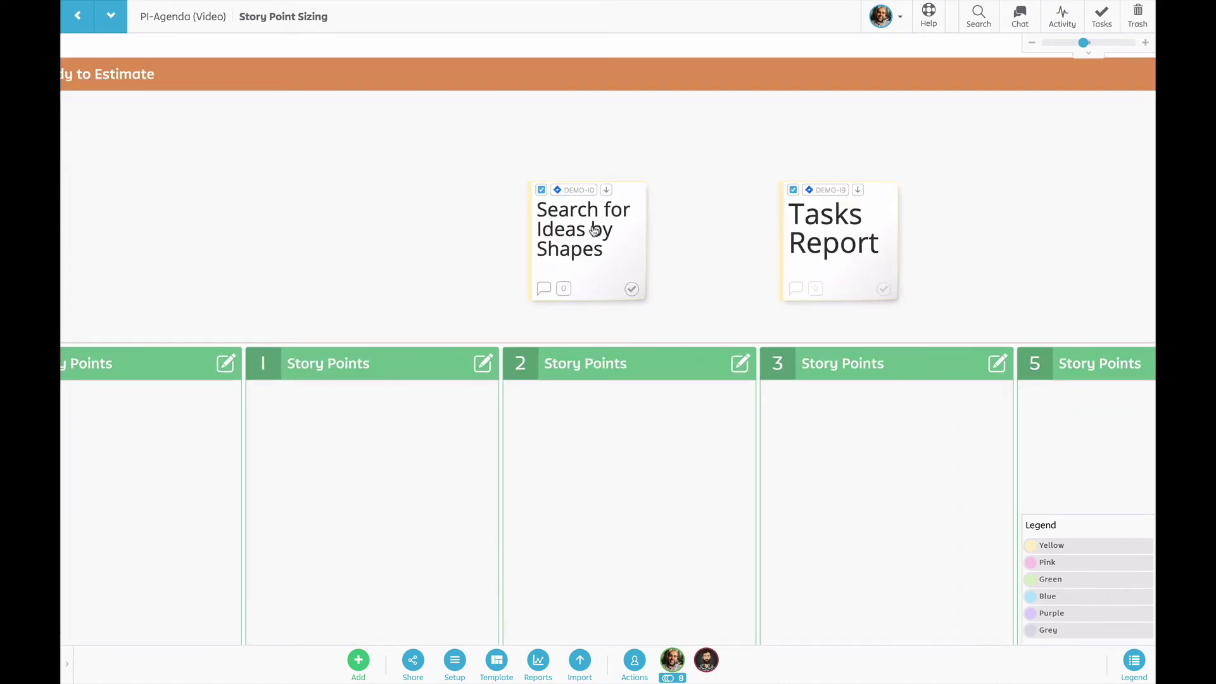
- Move Search for Ideas by Shapes from Ready to Estimate into the 2 Story Points column
left_click_drag(593, 228, 580, 477)
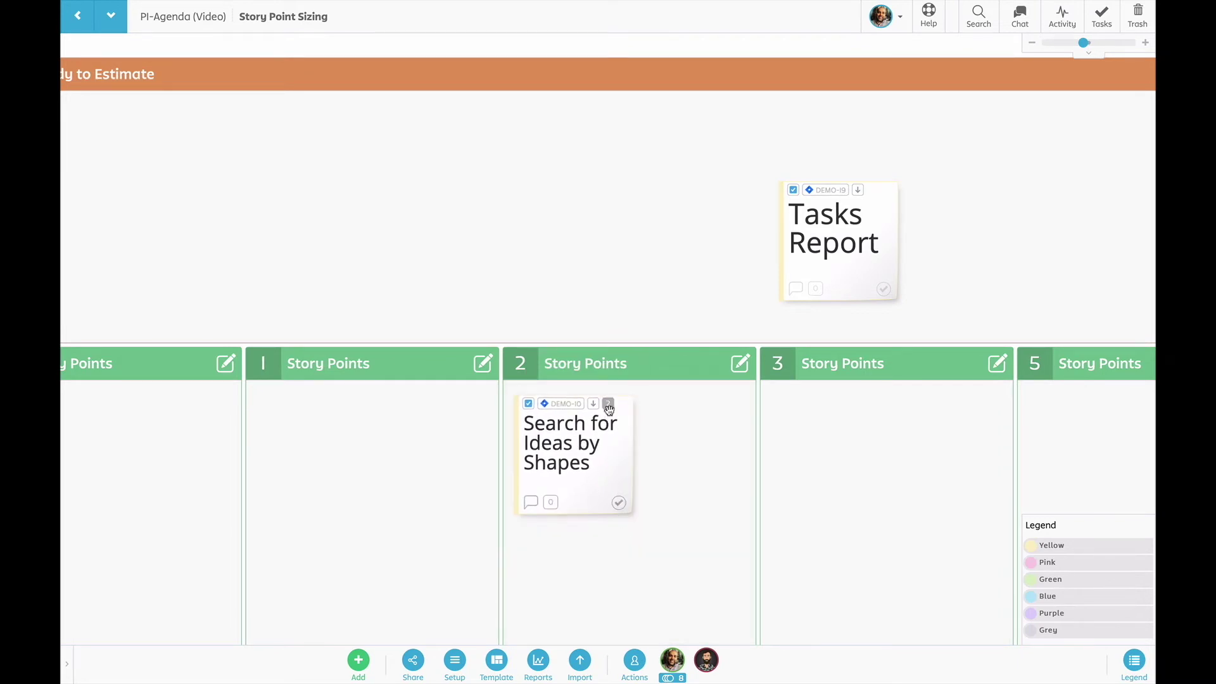
scroll(662, 425, "down", 3)
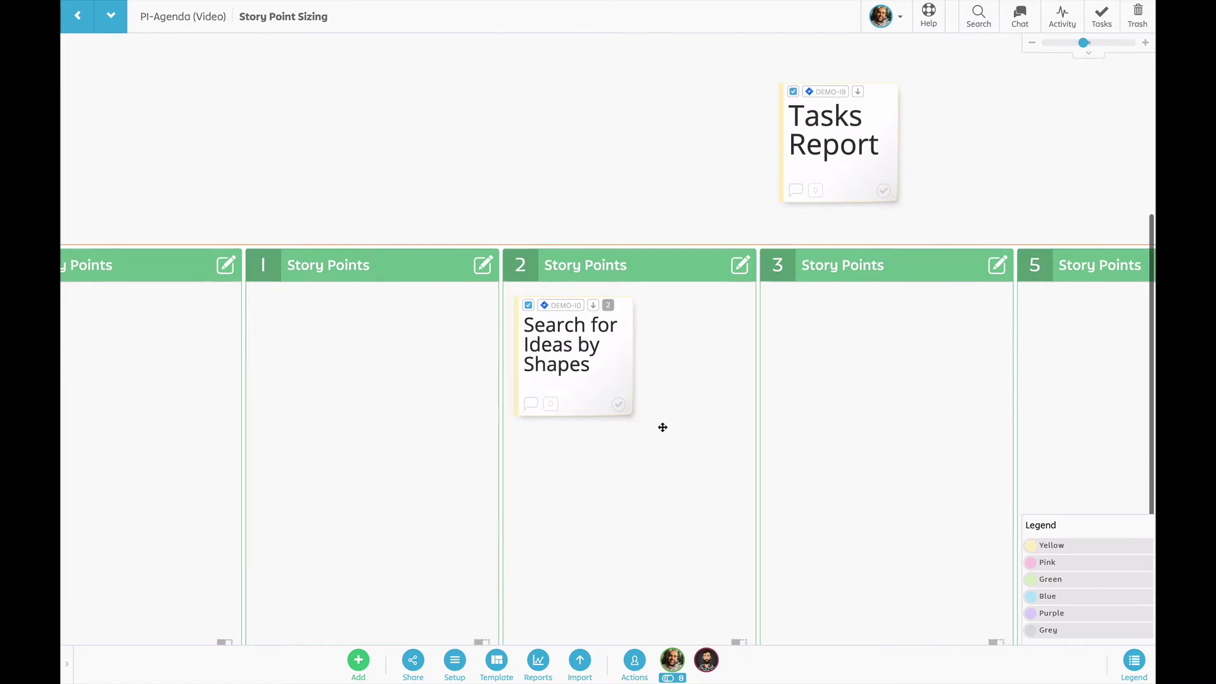
- Check the 2 Story Points column's type and tag settings unchanged, then show the sized card's actions
left_click(740, 235)
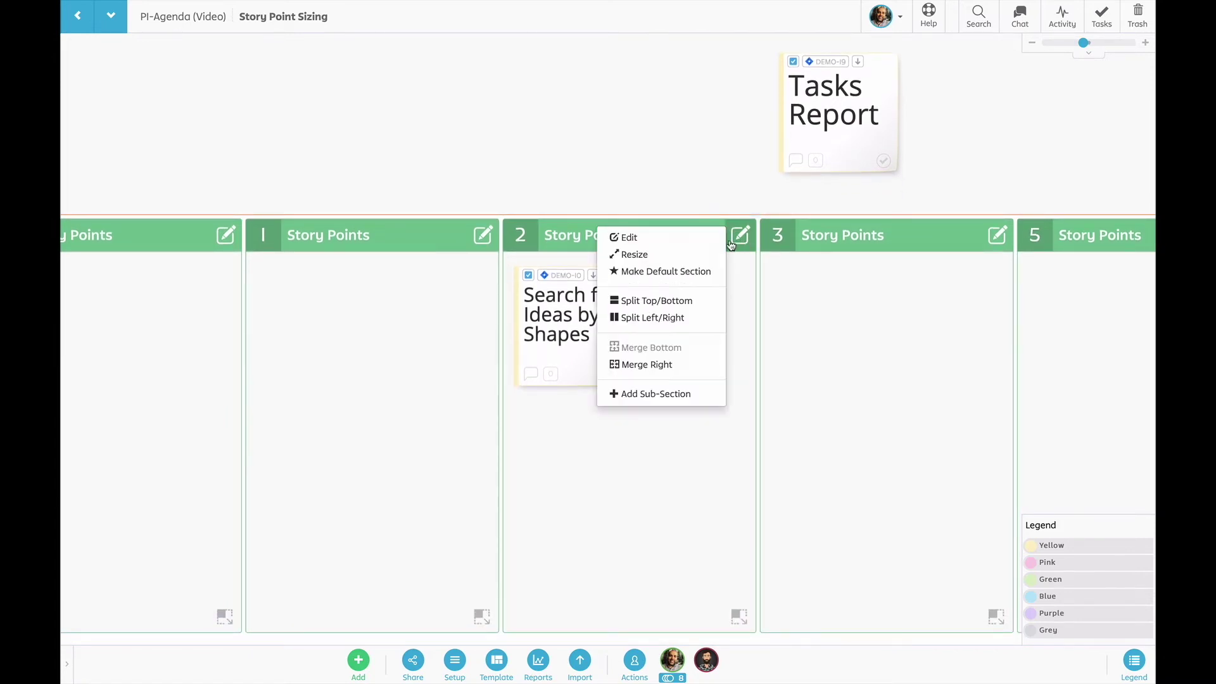
left_click(624, 236)
left_click(523, 91)
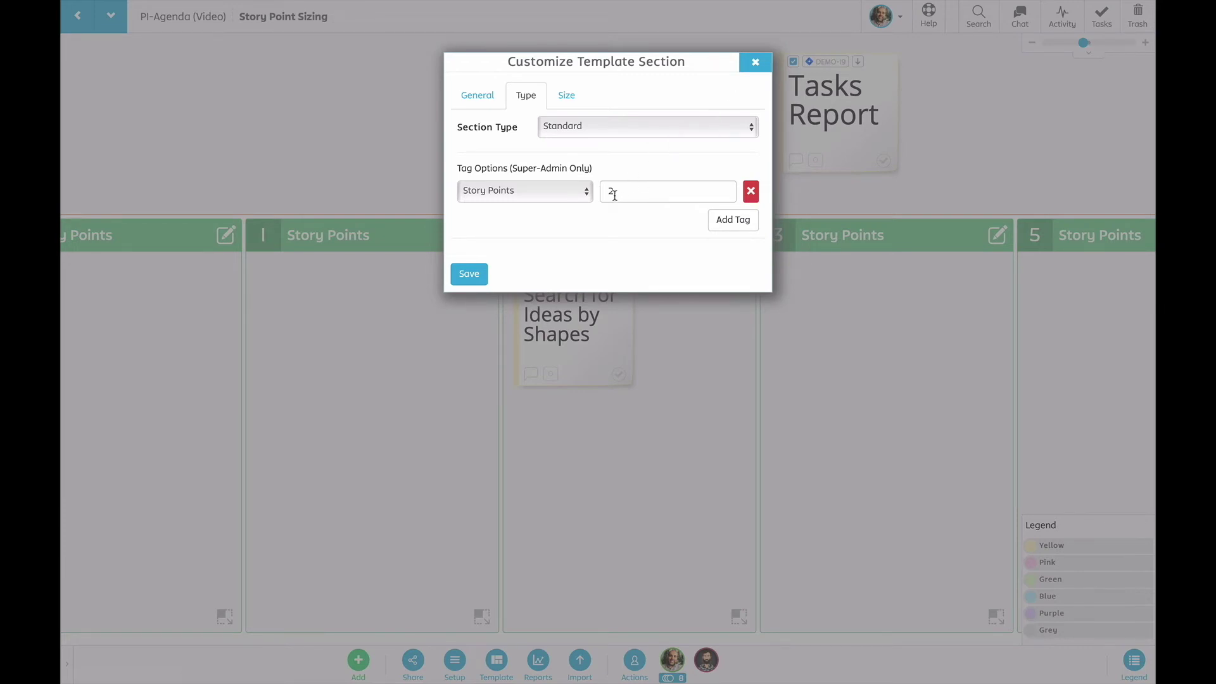
left_click(754, 64)
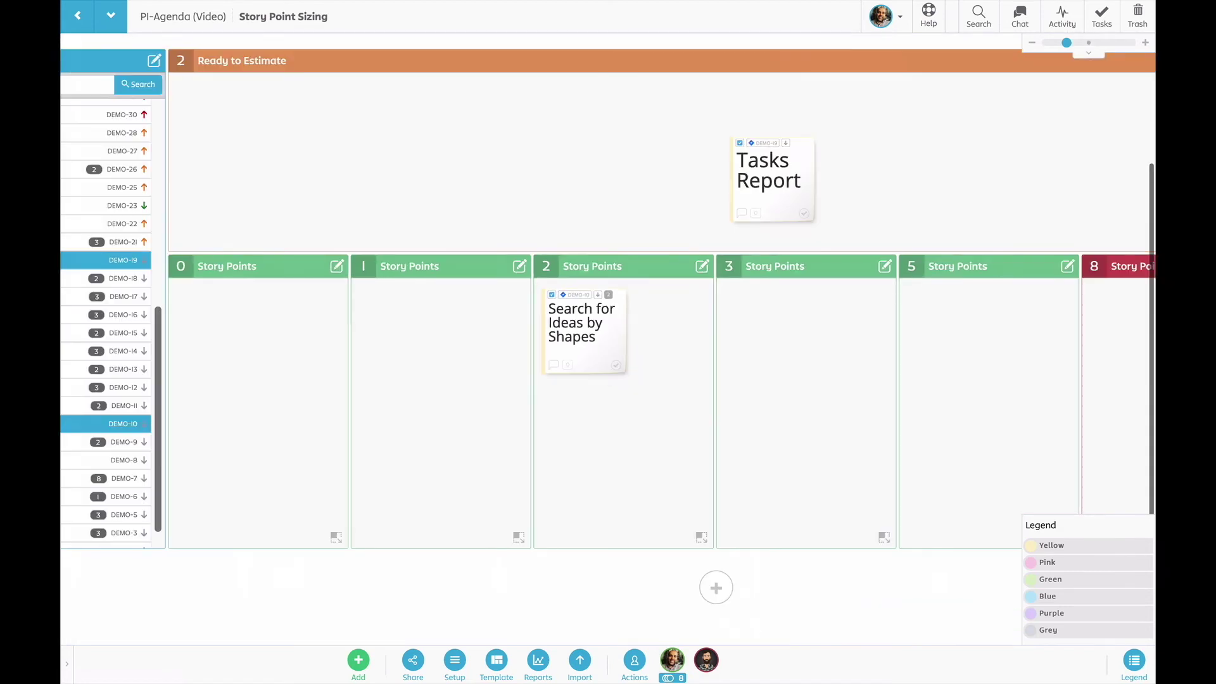
left_click(583, 353)
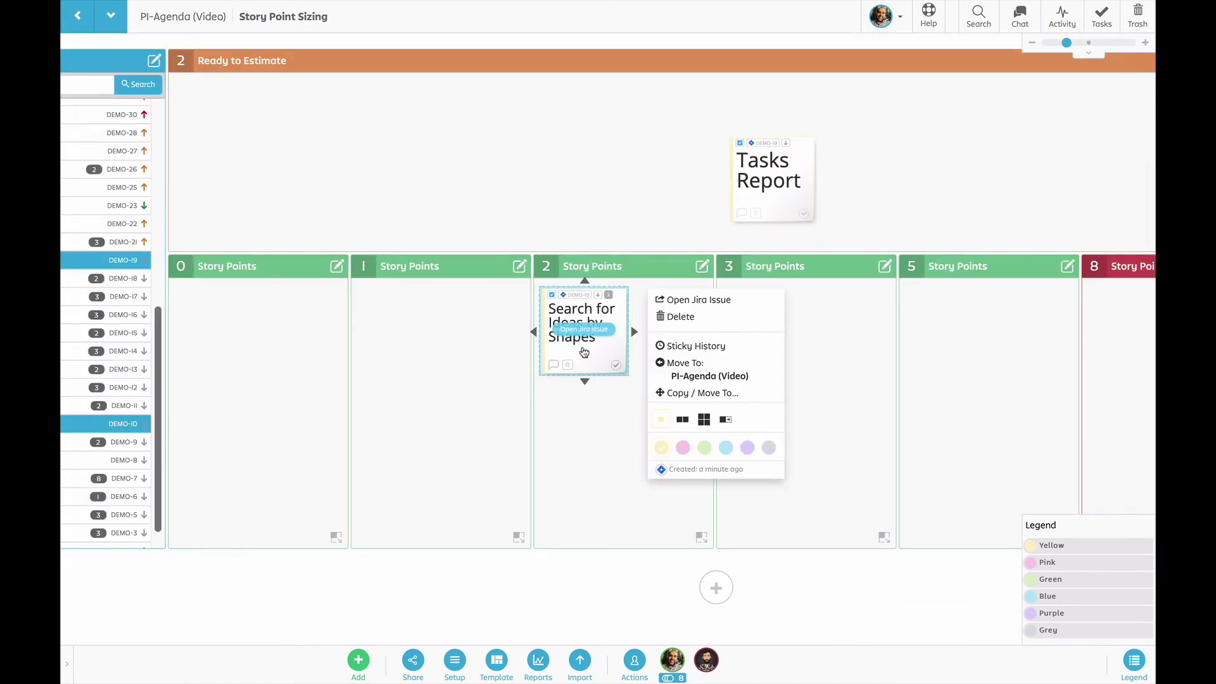
- View the card's linked DEMO-10 details showing 2 story points, then open DEMO-10 in Jira
left_click(686, 308)
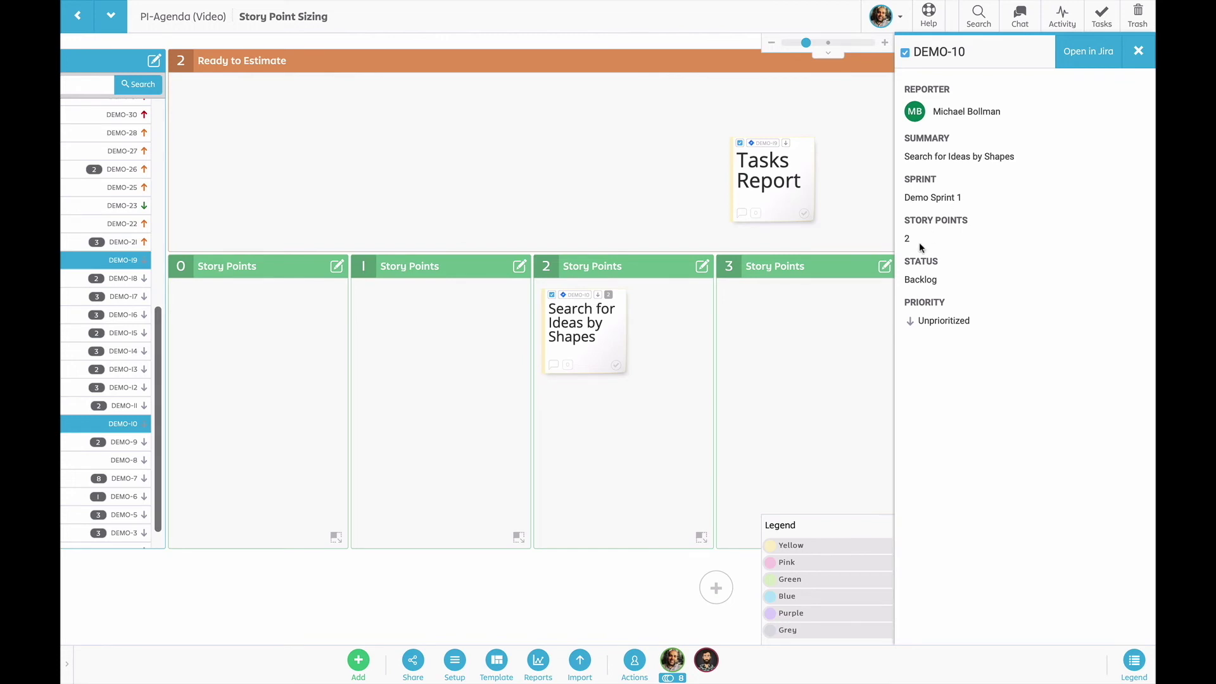
left_click(1083, 53)
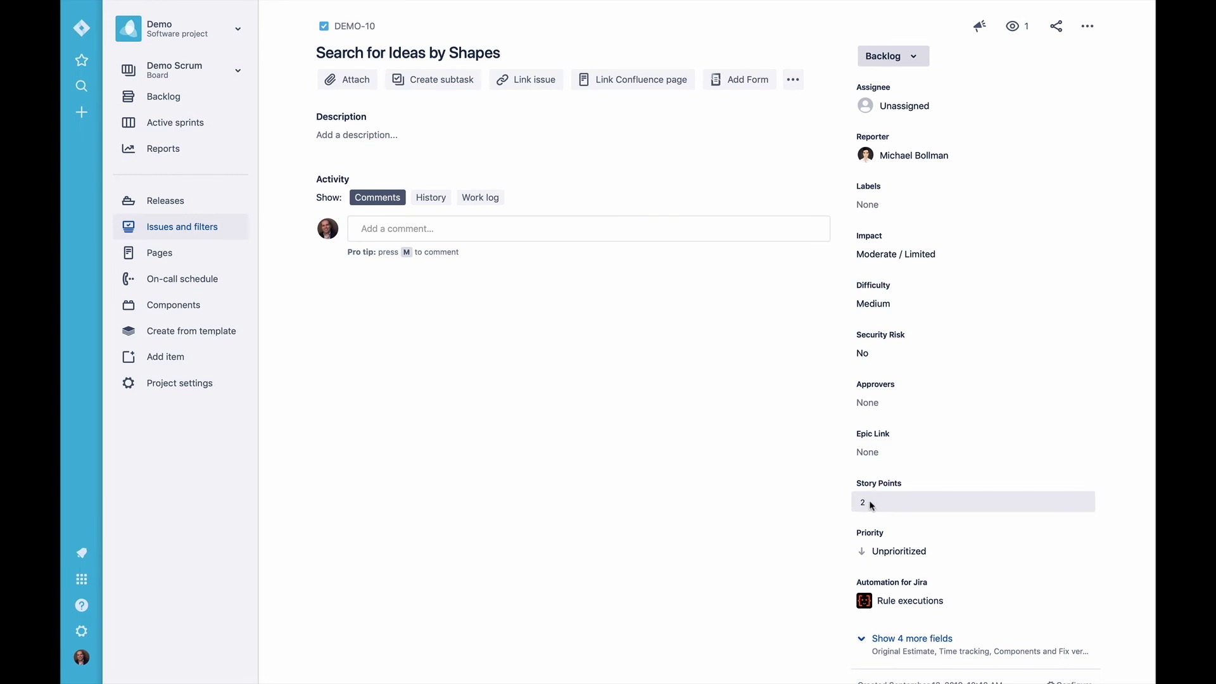
- Save DEMO-10's Story Points as 3 in Jira and go back to the Story Point Sizing board
key("BackSpace")
type("3")
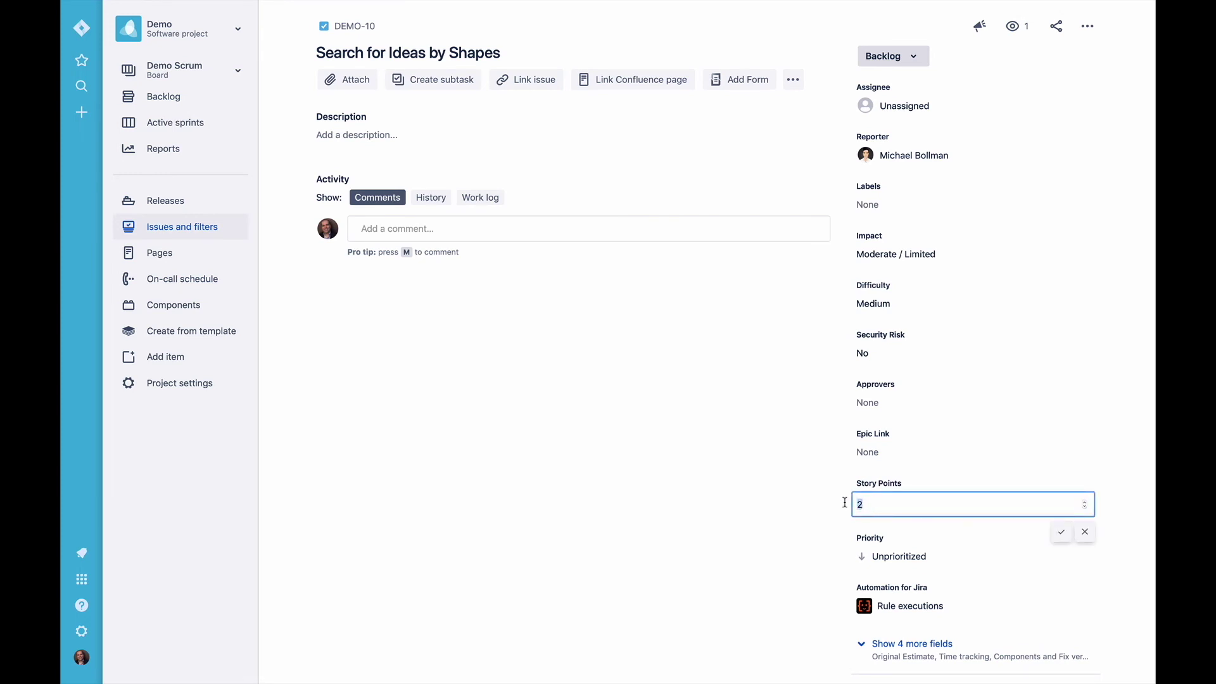
key("Return")
left_click(119, 47)
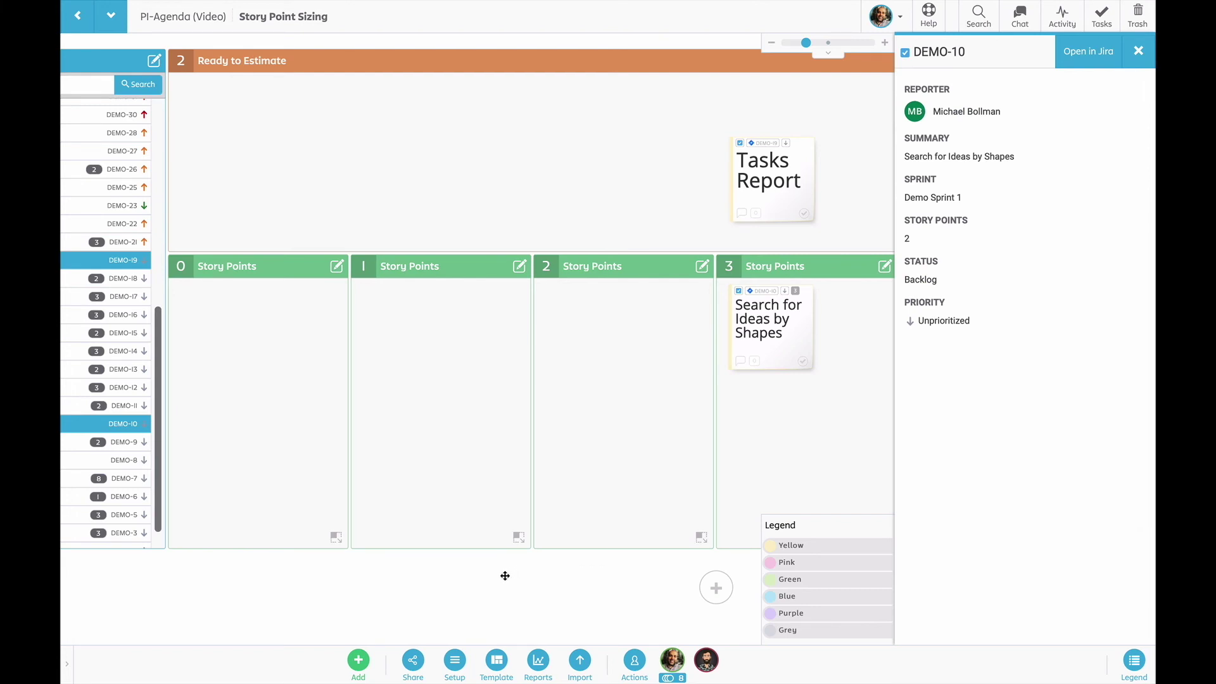
- Close the DEMO-10 Jira issue side panel
left_click(1138, 52)
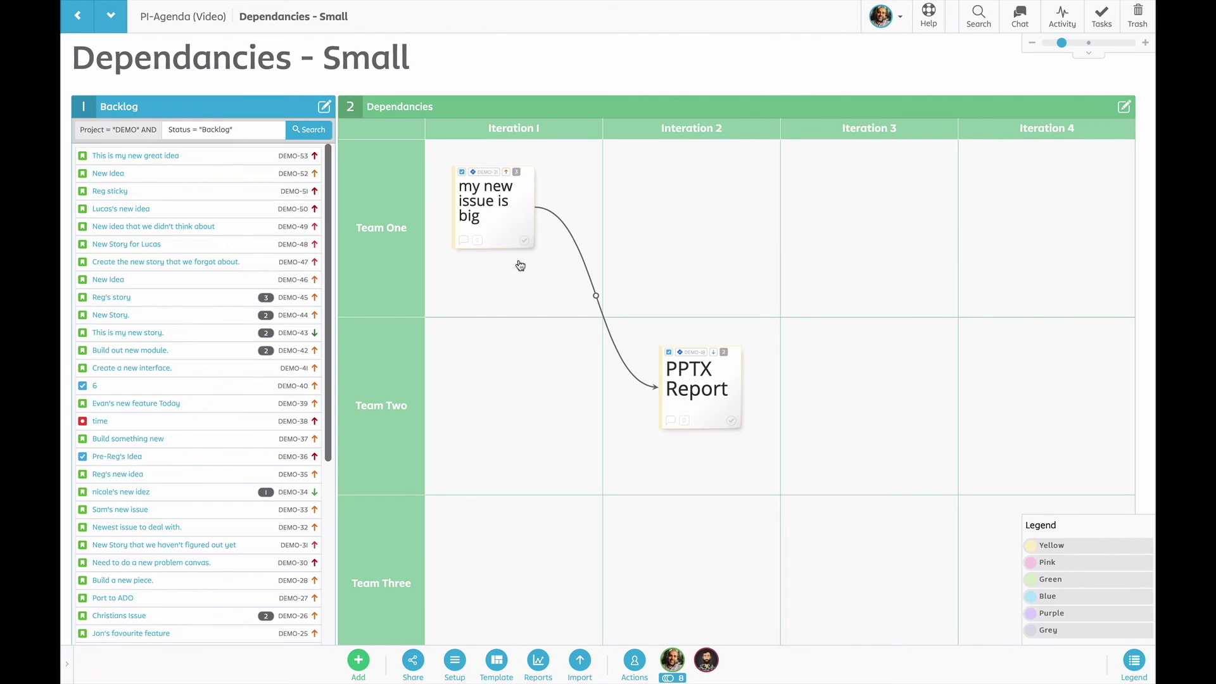
- Recolor the 'my new issue is big' to 'PPTX Report' connector pink, then green
left_click(596, 295)
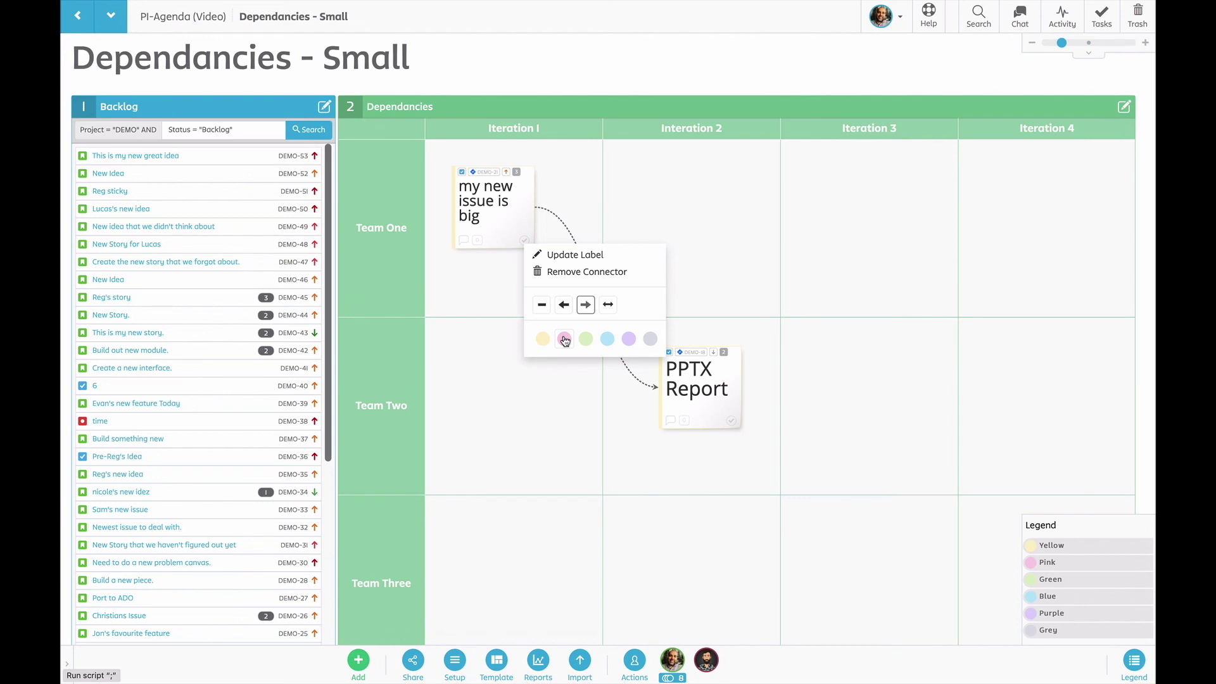
left_click(565, 339)
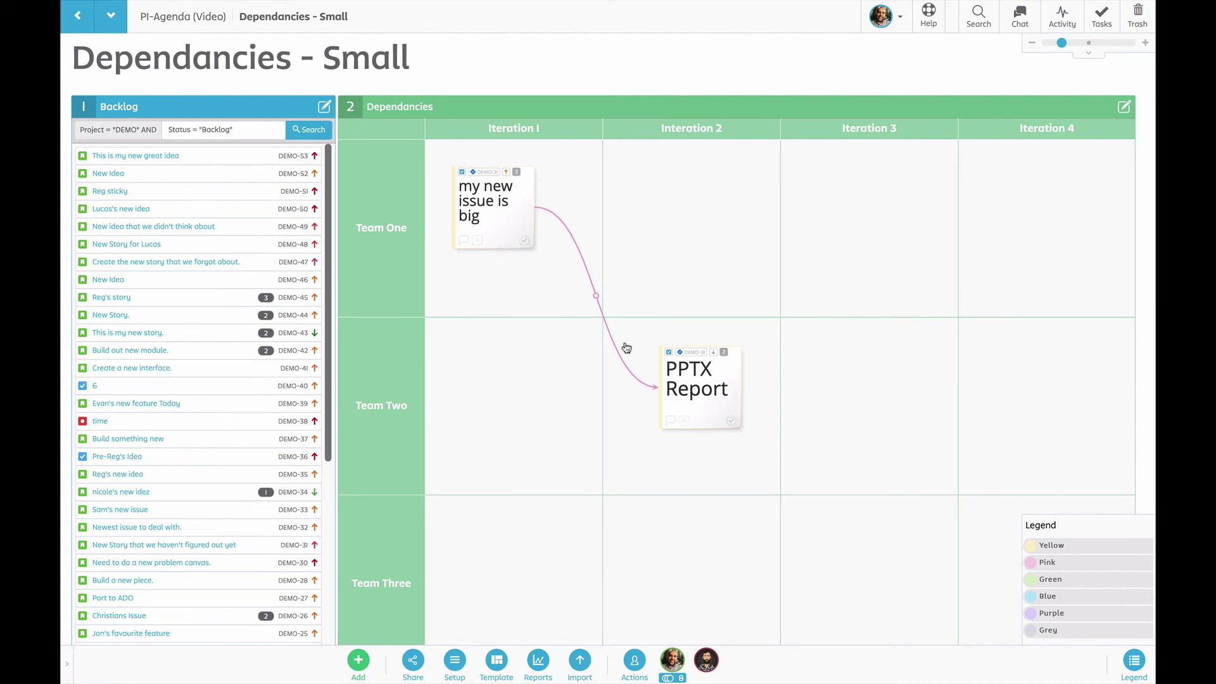
mouse_move(495, 204)
left_click(598, 302)
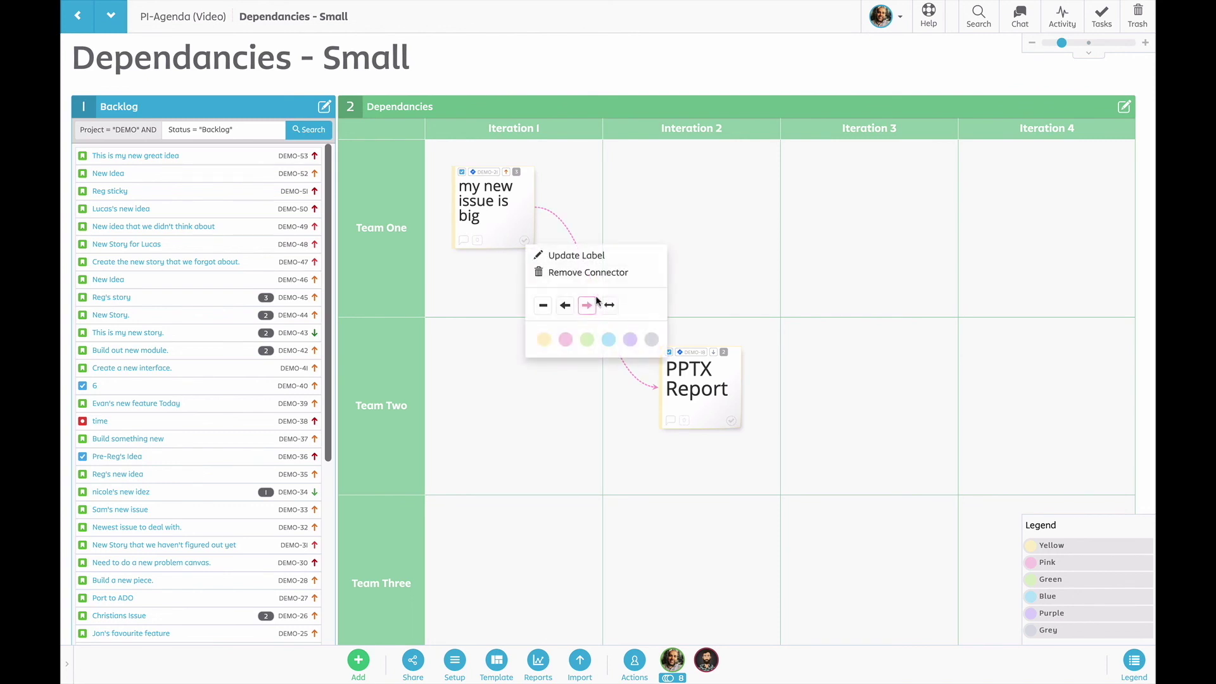
left_click(588, 340)
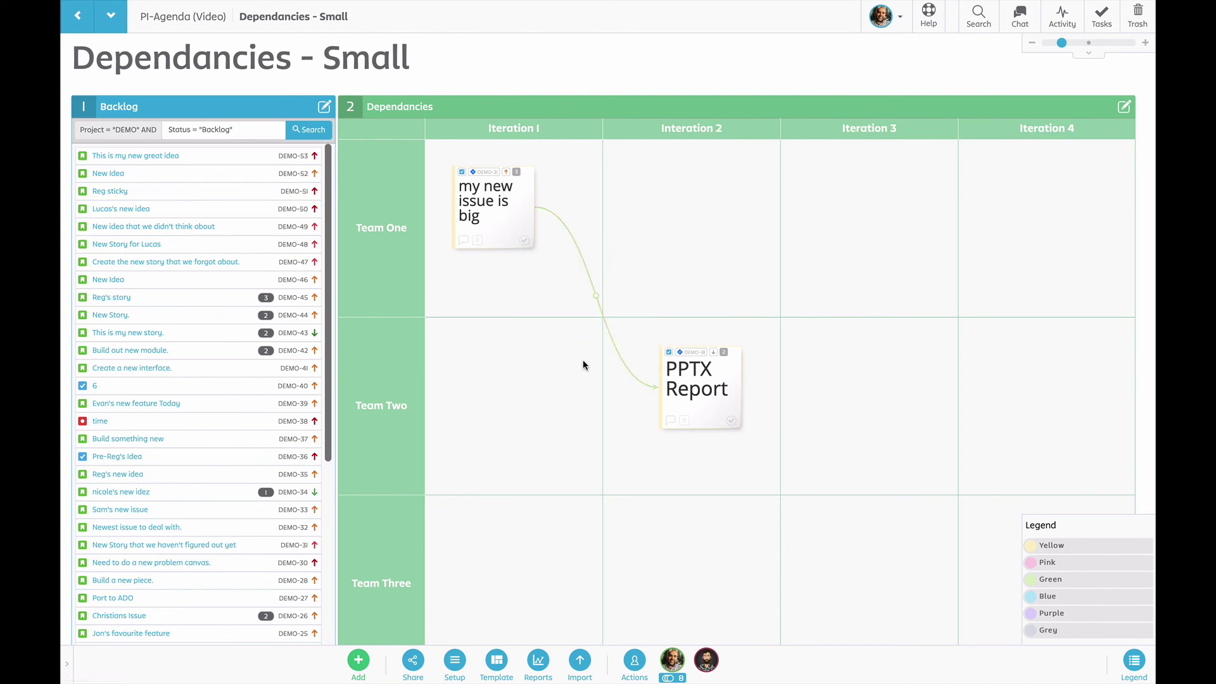